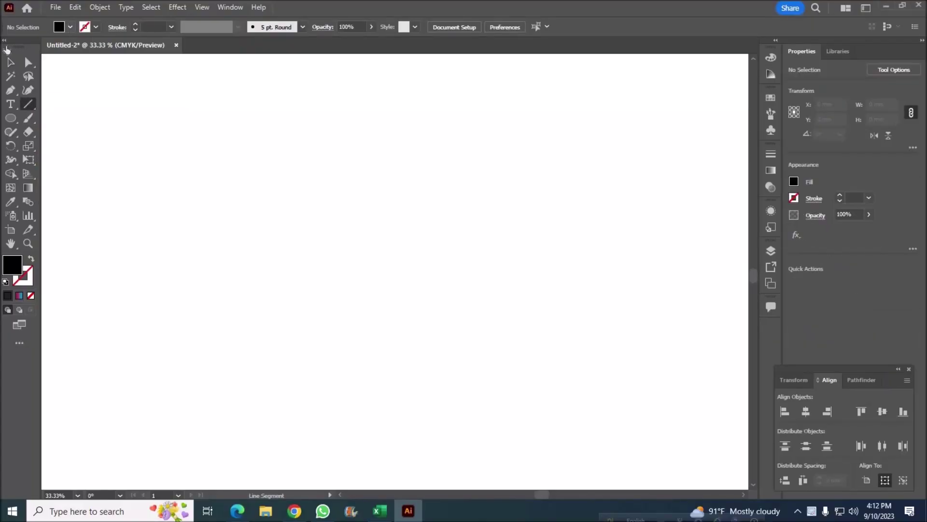
Draw a long horizontal line with no fill, a thicker stroke and the tapered Width Profile 1
click(70, 27)
click(7, 43)
key(Escape)
drag(65, 294, 678, 305)
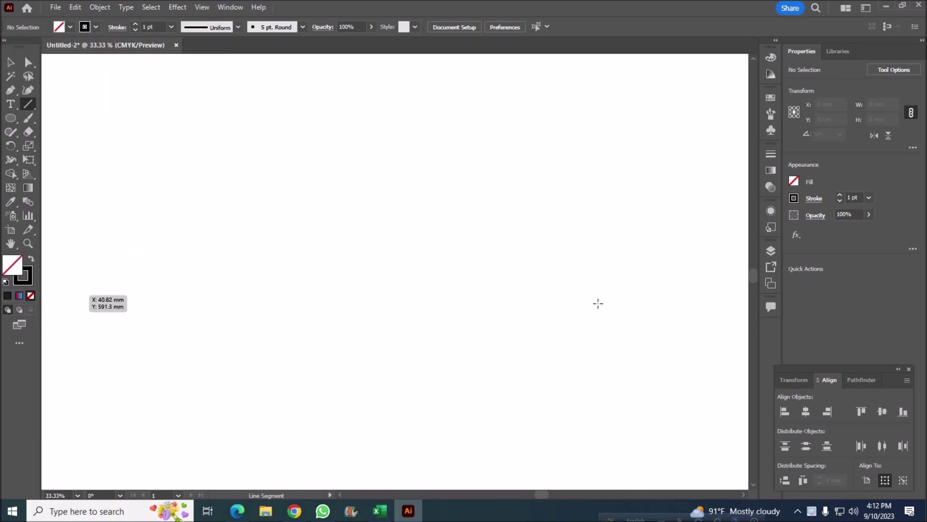
drag(597, 305, 591, 305)
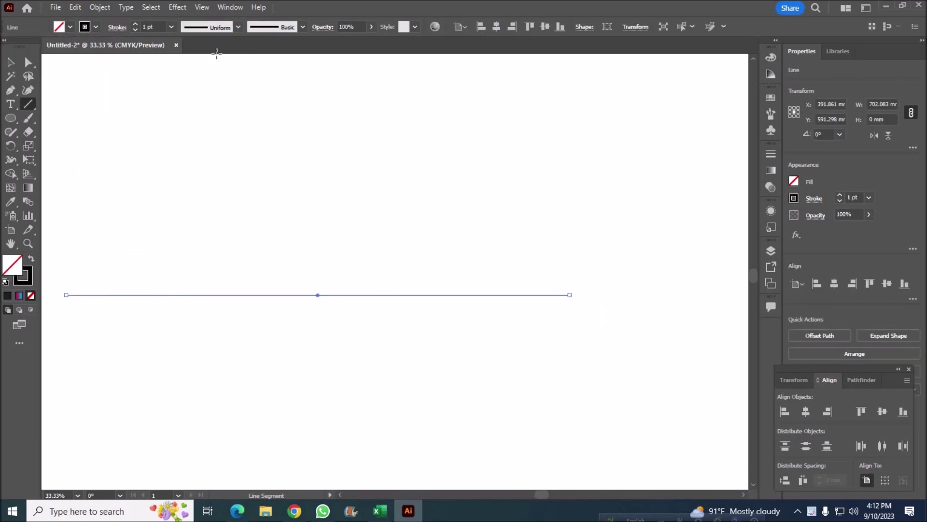
click(137, 23)
click(239, 26)
click(208, 68)
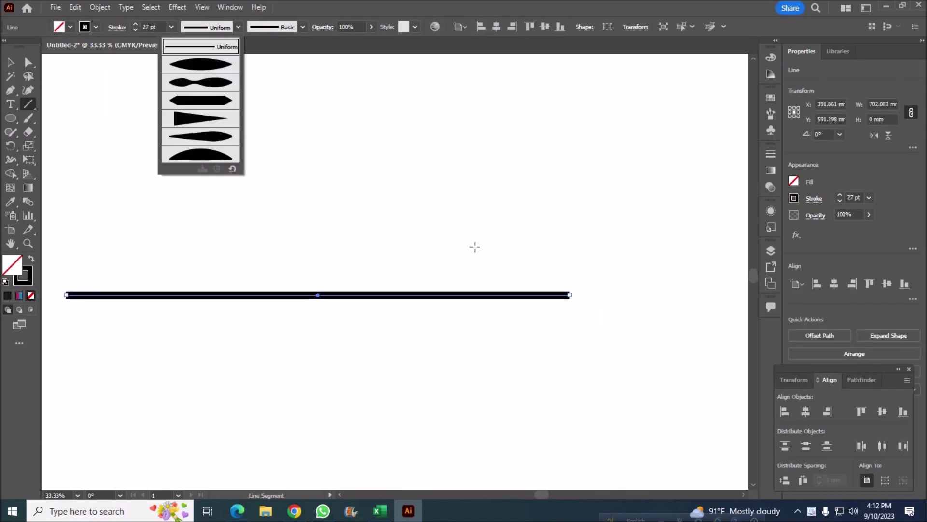
Give the stroke round caps and 0 pt dashes with 30 pt gaps
click(224, 11)
click(289, 309)
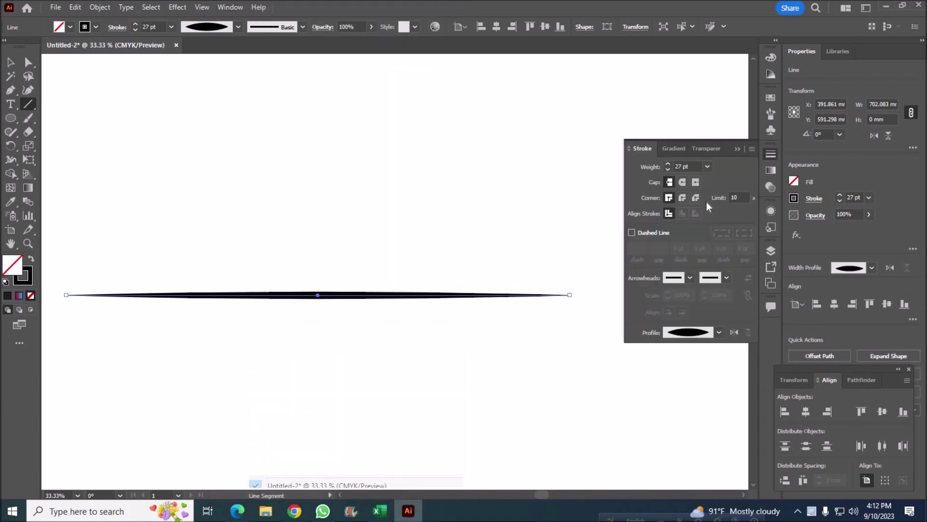
click(683, 182)
click(632, 232)
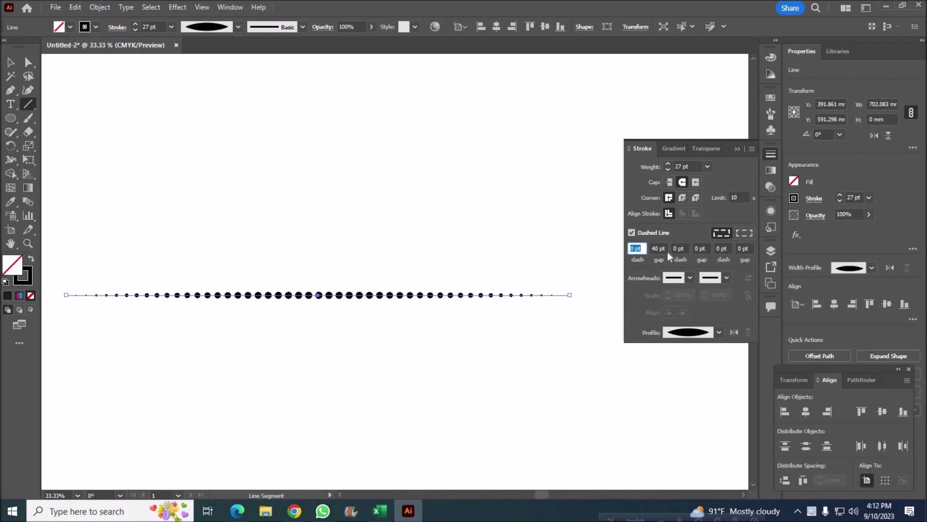
click(653, 248)
text(30)
key(Tab)
key(Tab)
key(Tab)
click(742, 248)
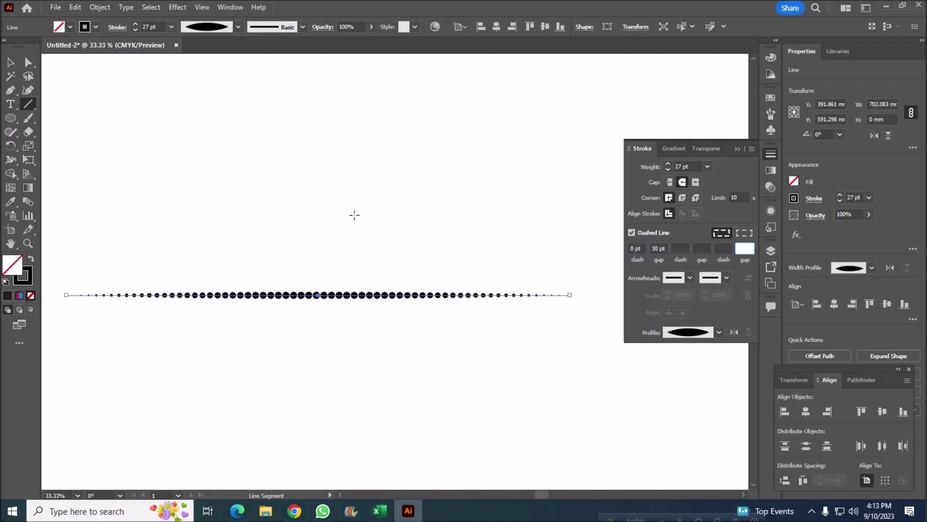
Refine the dots to 22 pt weight with 25 pt gaps, then move the line higher
click(668, 169)
click(668, 169)
click(668, 169)
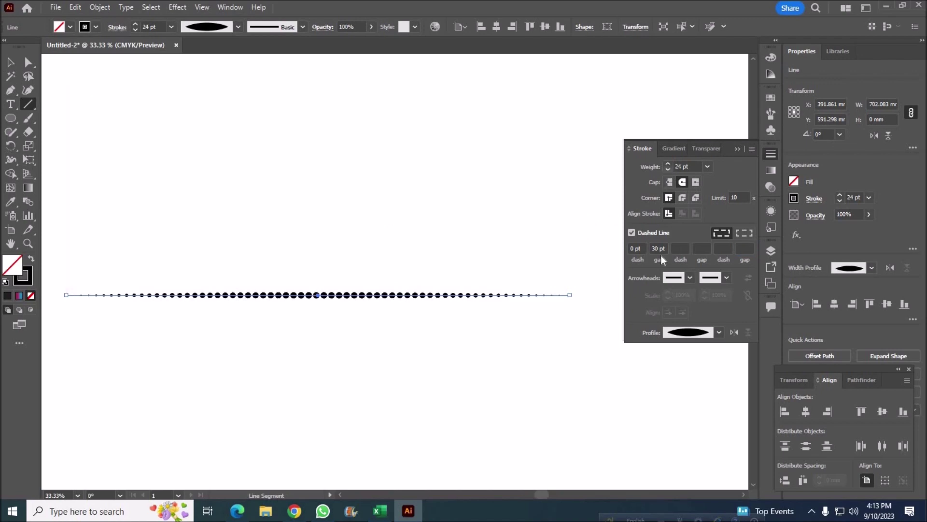
click(655, 248)
text(25)
click(684, 166)
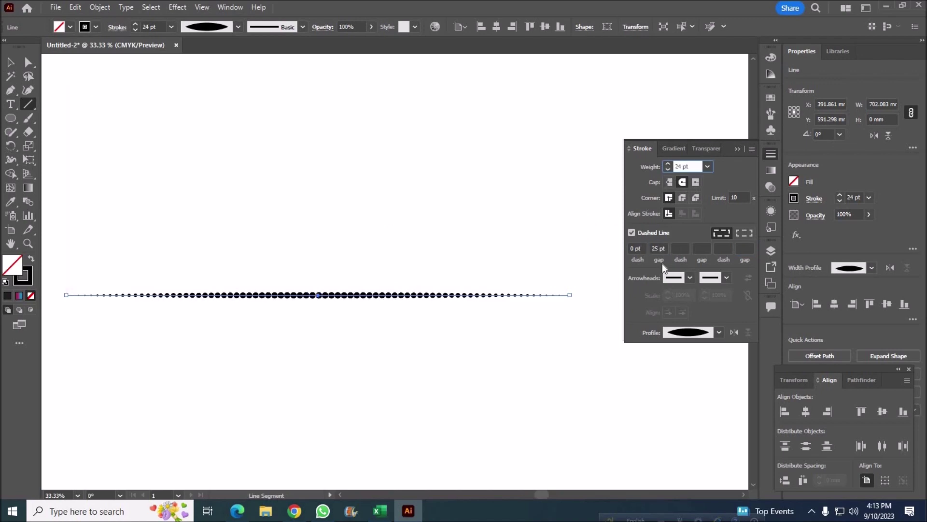
click(669, 170)
click(669, 171)
key(v)
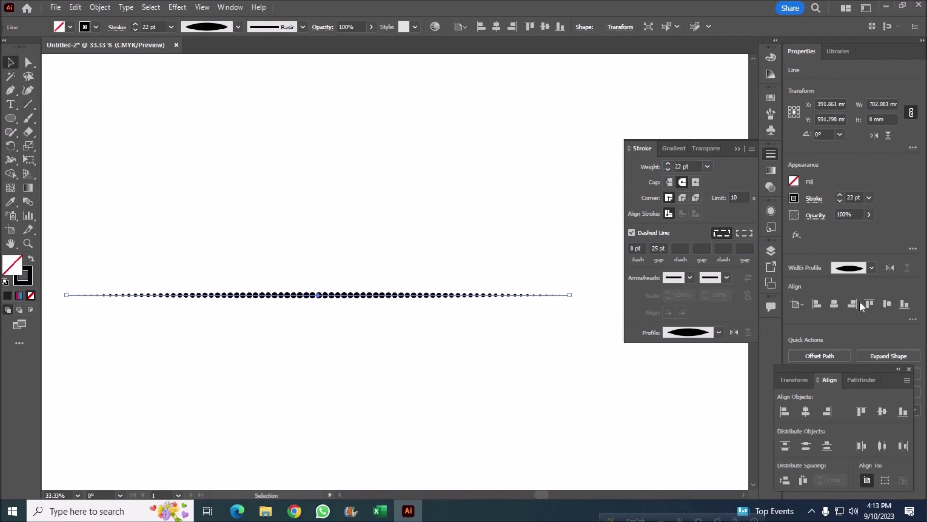
key(ctrl+shift+a)
drag(343, 294, 382, 185)
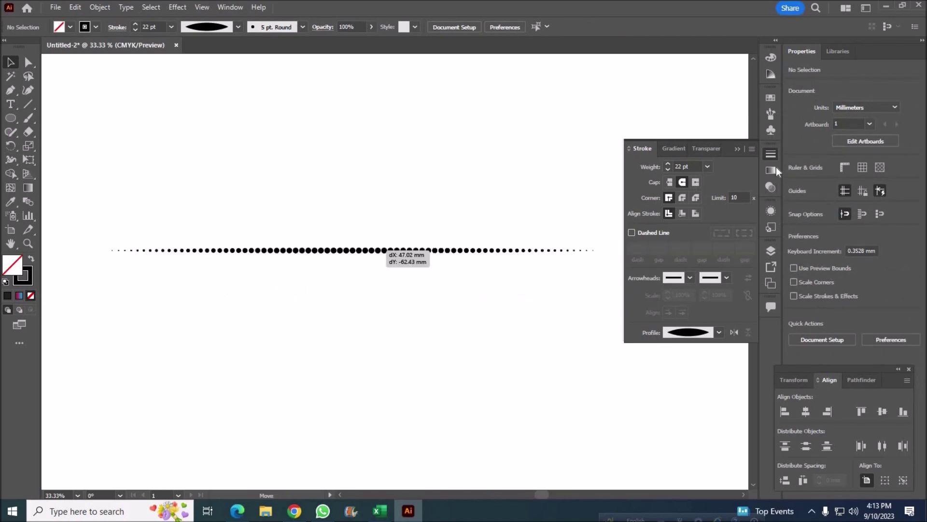
Alt-drag a copy of the dotted line well below the original and select both lines
click(632, 232)
key(ctrl+z)
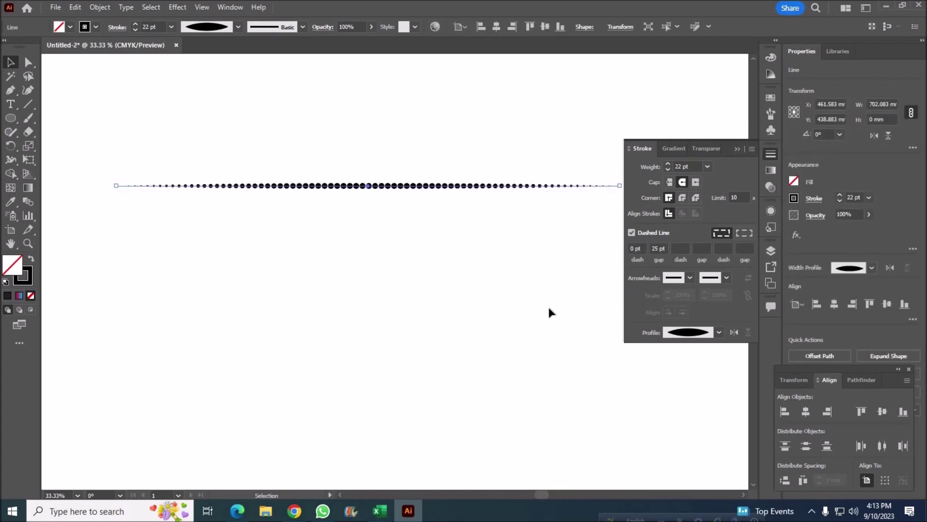
click(277, 303)
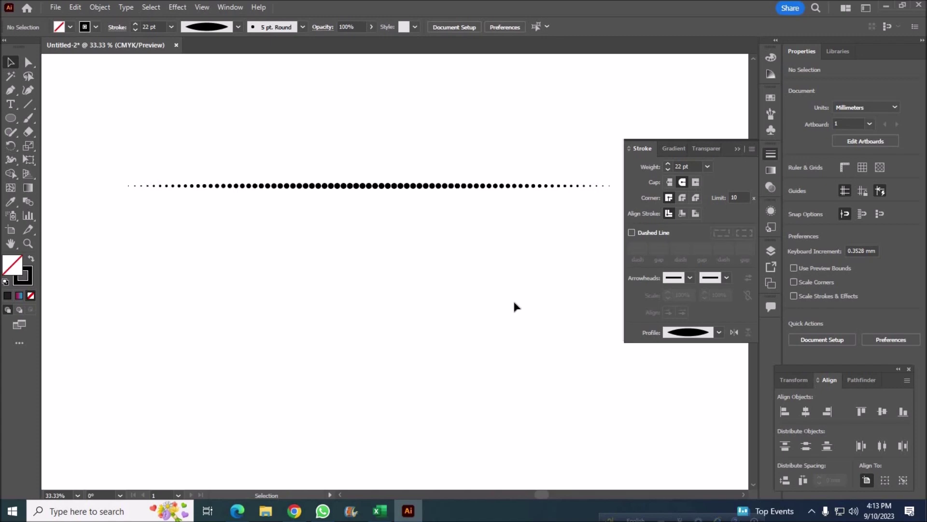
drag(271, 145, 467, 289)
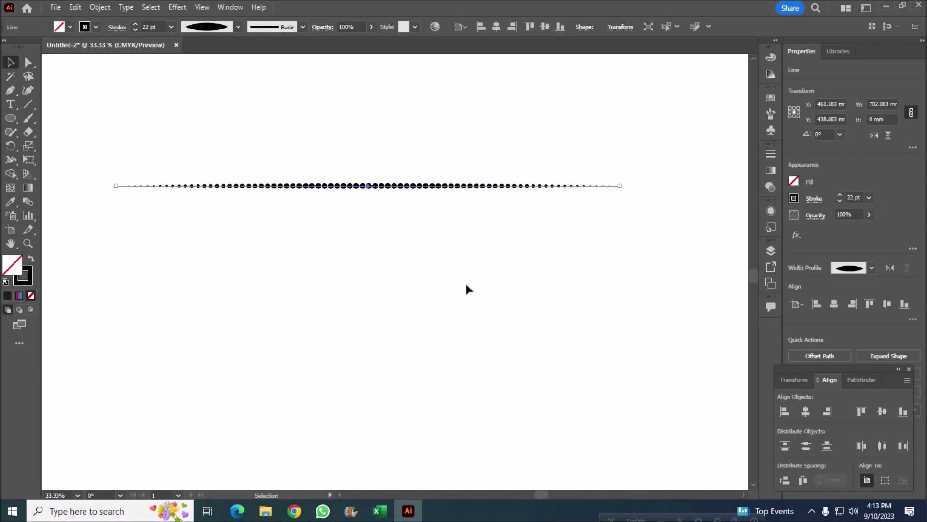
mouse_move(368, 185)
mouse_down()
mouse_move(366, 410)
mouse_move(367, 386)
mouse_up()
drag(414, 118, 592, 395)
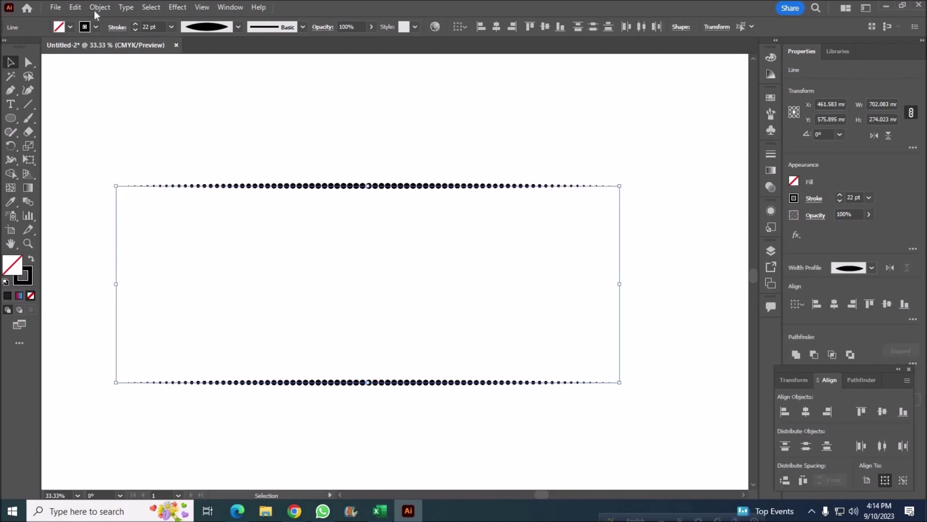
Blend the two dotted lines via Blend Options and Blend > Make into stacked dot rows
click(100, 7)
click(317, 383)
click(478, 283)
click(90, 8)
click(414, 297)
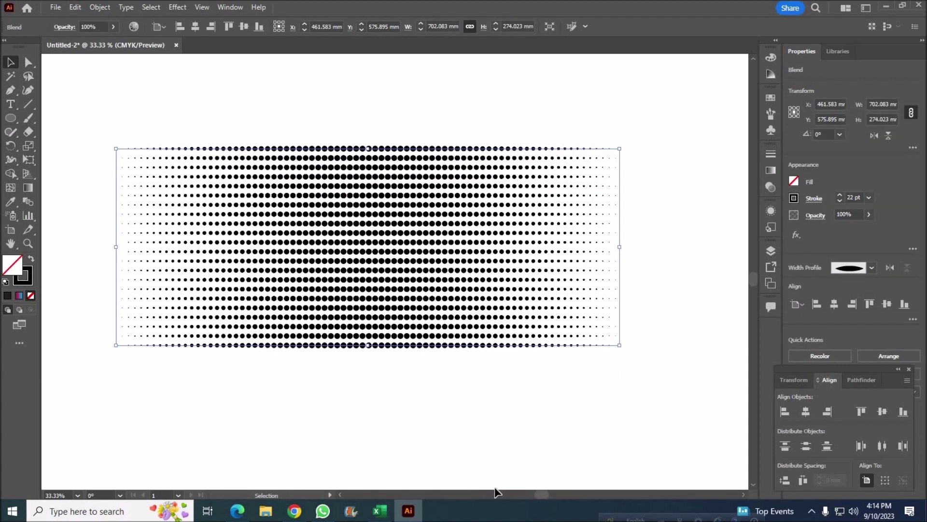
click(583, 452)
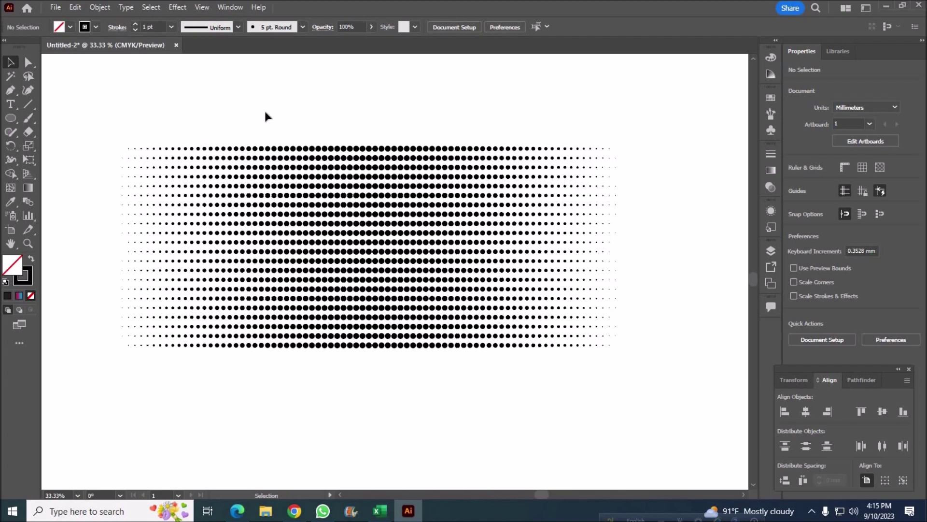
Open the Symbols panel and delete an unused symbol
click(554, 168)
click(230, 7)
click(290, 361)
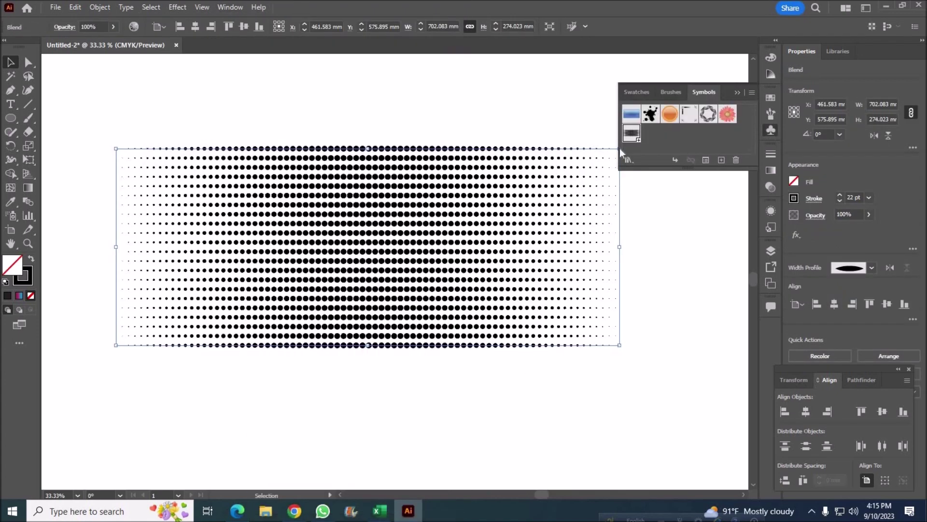
click(736, 160)
click(452, 280)
Add the halftone block as a new symbol, expanding the blend, and delete the artboard instance
drag(446, 194, 676, 121)
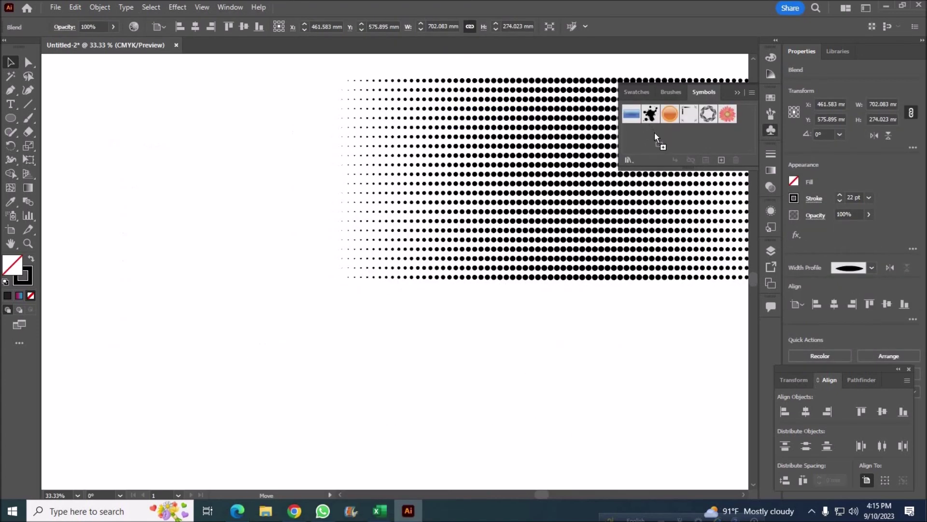
click(448, 352)
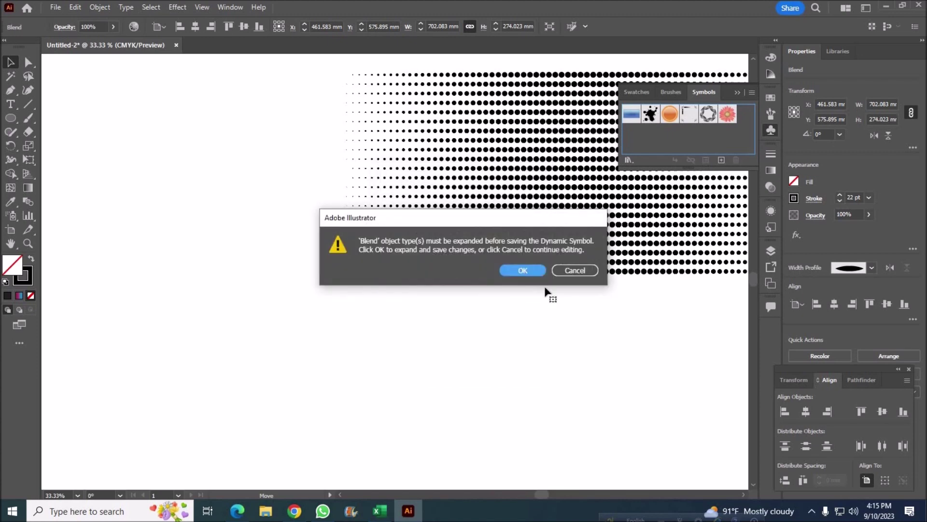
click(521, 270)
key(Delete)
key(l)
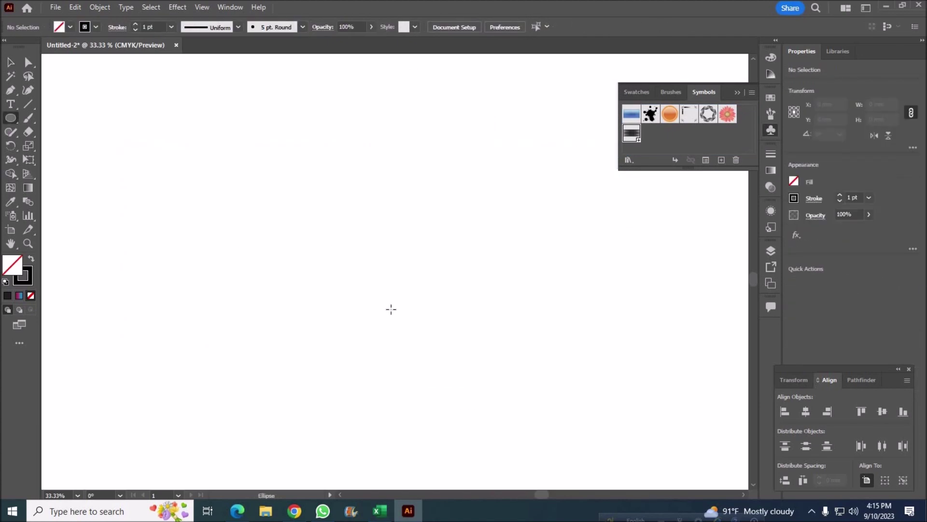
Draw a large circle and delete its left anchor point to leave a half-circle arc
drag(343, 253, 473, 383)
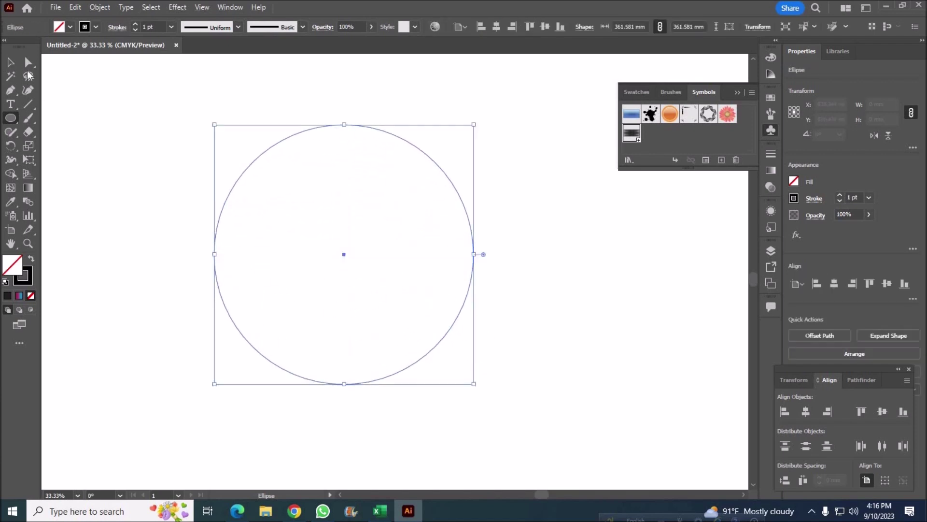
key(a)
click(214, 253)
key(Delete)
key(v)
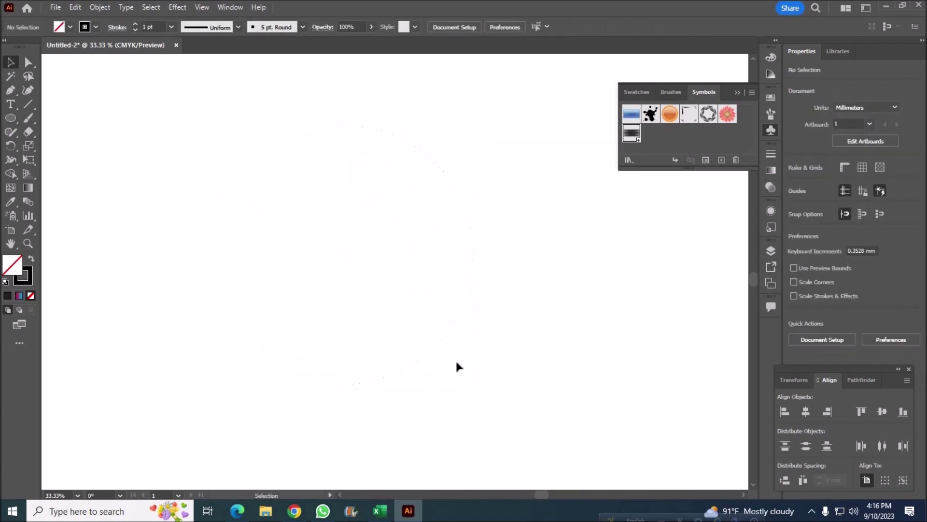
Show the Stroke panel, adjust the arc's stroke weight, and reselect the arc
click(215, 7)
click(290, 309)
click(668, 163)
click(571, 322)
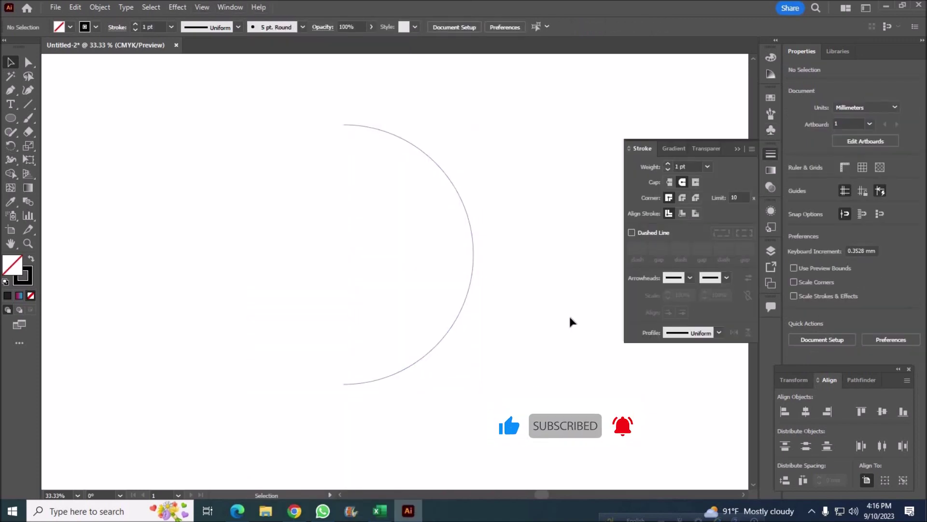
click(433, 348)
click(177, 7)
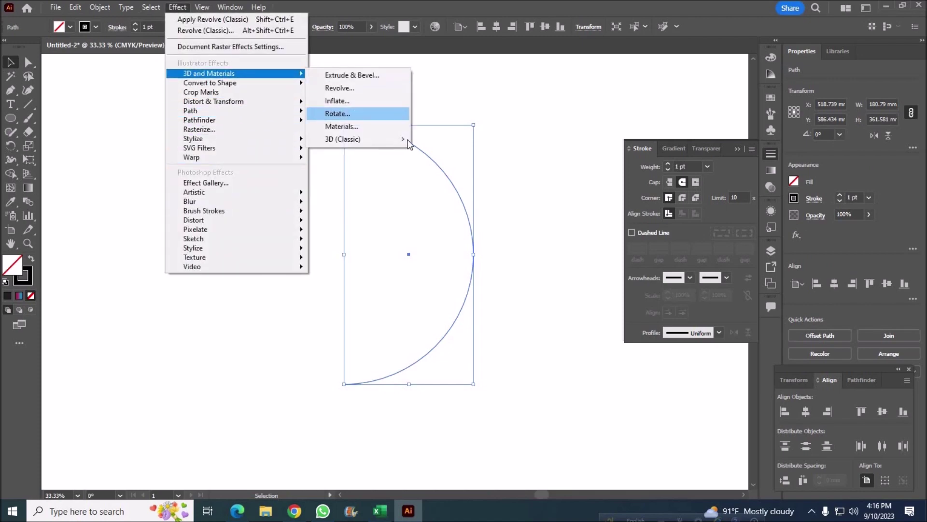
Revolve the arc and map the halftone symbol onto it with Invisible Geometry checked
click(435, 151)
click(536, 398)
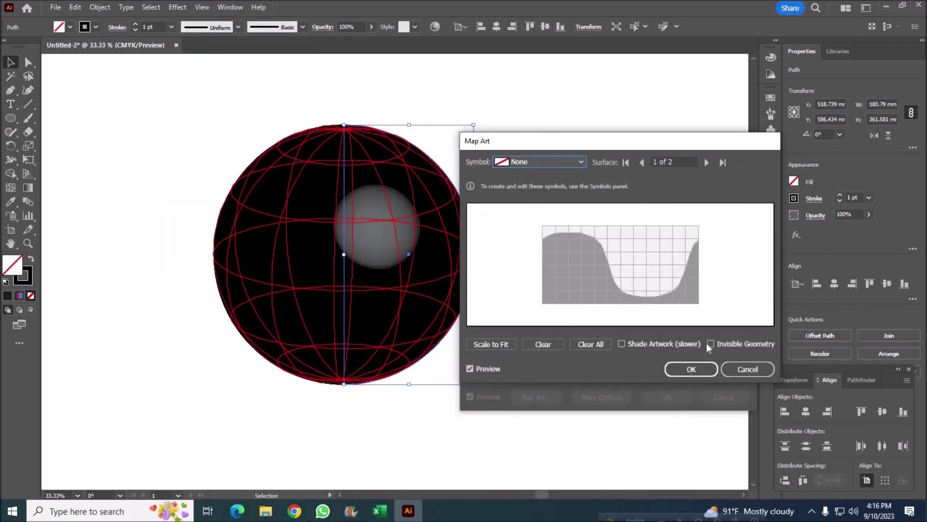
click(710, 343)
click(581, 161)
click(540, 262)
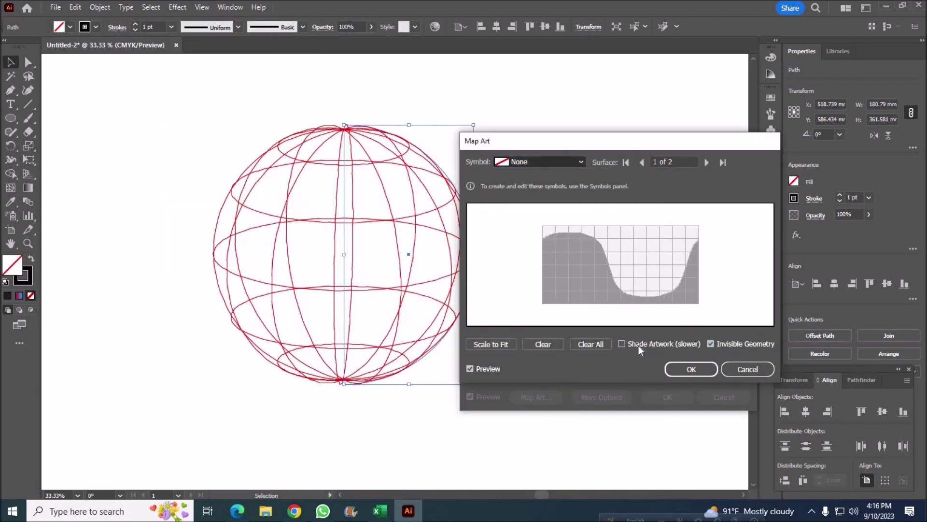
Rotate, widen and tilt the mapped dot pattern into a diagonal band, then confirm the mapping
drag(672, 287, 668, 234)
mouse_move(656, 265)
mouse_down()
mouse_move(688, 267)
mouse_move(631, 331)
mouse_up()
drag(653, 251, 629, 249)
mouse_move(641, 280)
mouse_down()
mouse_move(702, 296)
mouse_move(653, 295)
mouse_move(691, 296)
mouse_move(585, 218)
mouse_up()
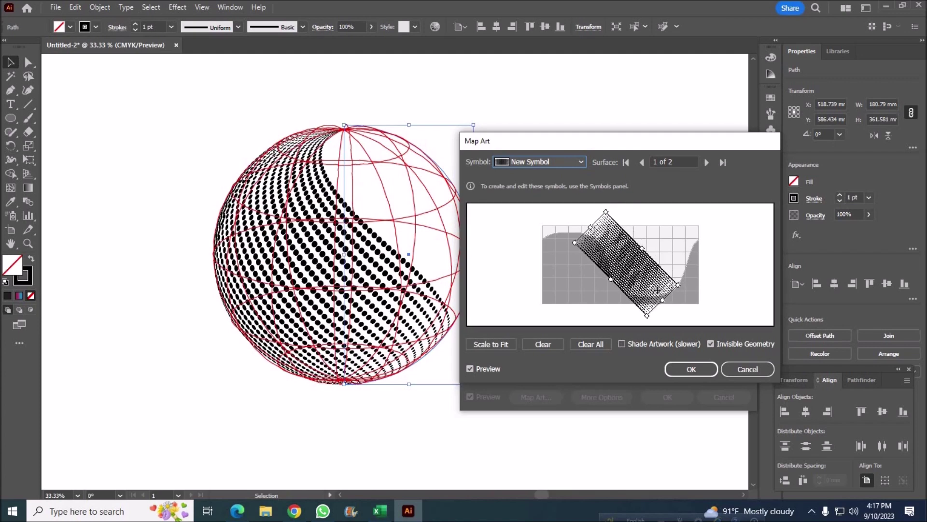
mouse_move(669, 289)
mouse_down()
mouse_move(669, 304)
mouse_move(669, 290)
mouse_up()
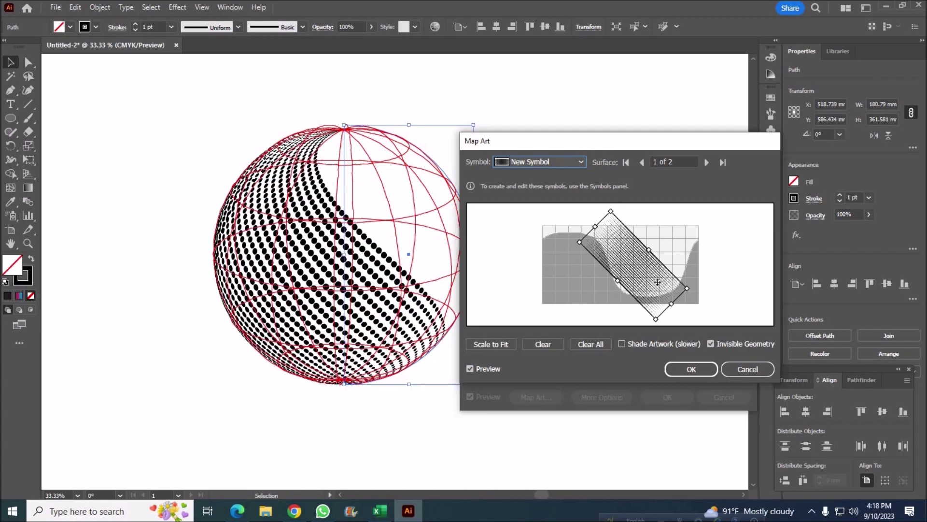
drag(695, 286, 689, 301)
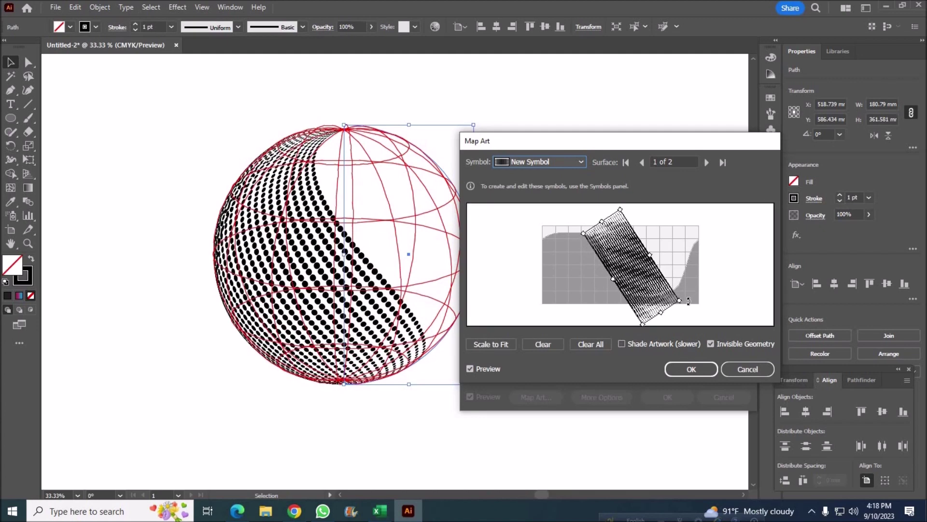
click(691, 369)
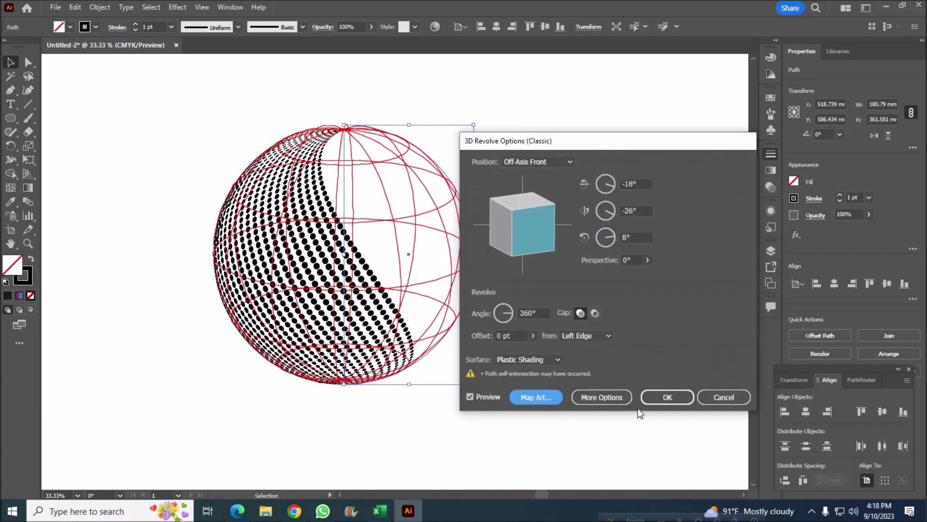
Apply the 3D revolve and expand the sphere's appearance into an editable group
click(655, 395)
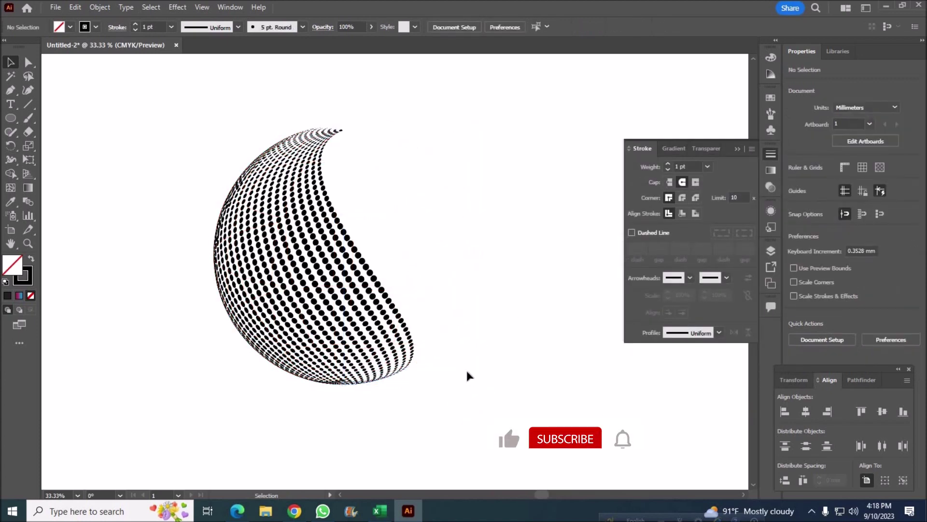
click(99, 7)
click(135, 70)
click(740, 151)
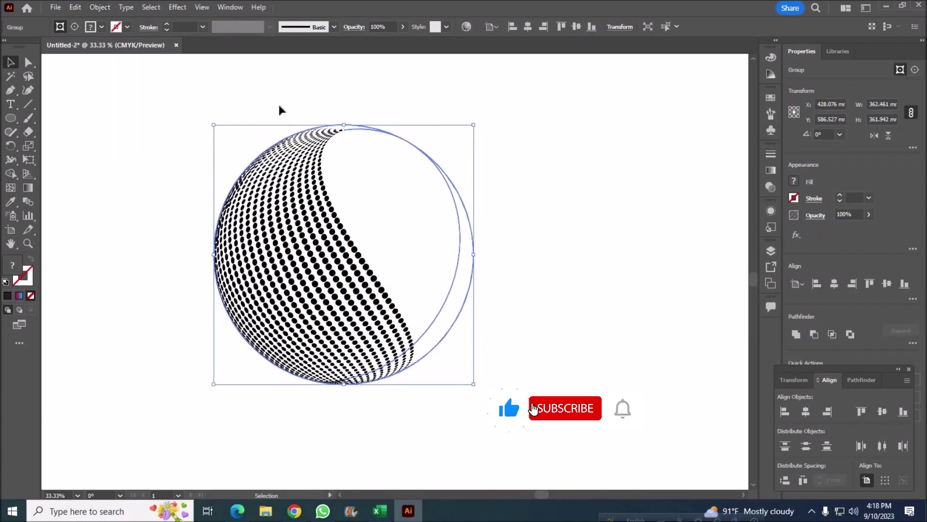
Enter the sphere group and bring up its context commands to work on its parts
right_click(459, 263)
click(498, 140)
click(454, 285)
right_click(454, 286)
right_click(452, 193)
right_click(460, 261)
Release both clipping masks and pull the dotted band away from the outline arc
click(473, 269)
right_click(480, 265)
click(463, 281)
click(493, 286)
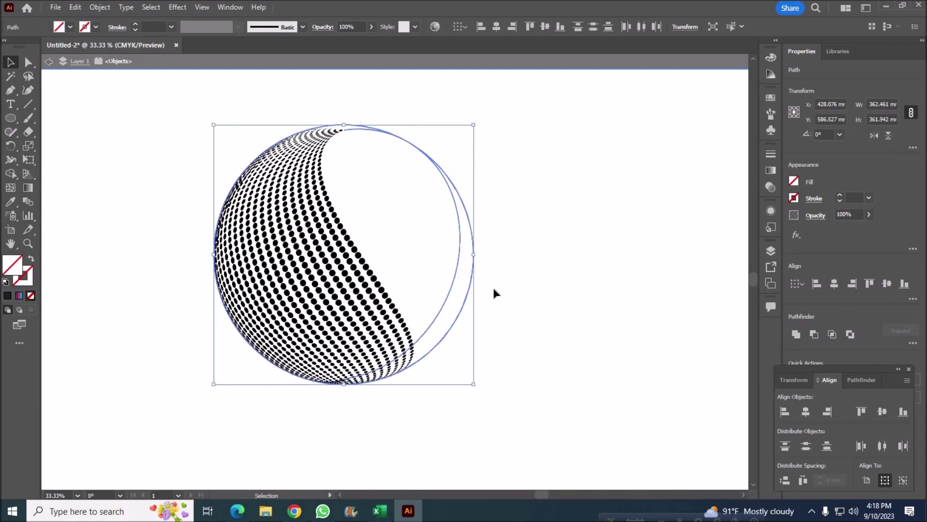
drag(268, 244, 468, 231)
click(392, 344)
drag(392, 345, 590, 382)
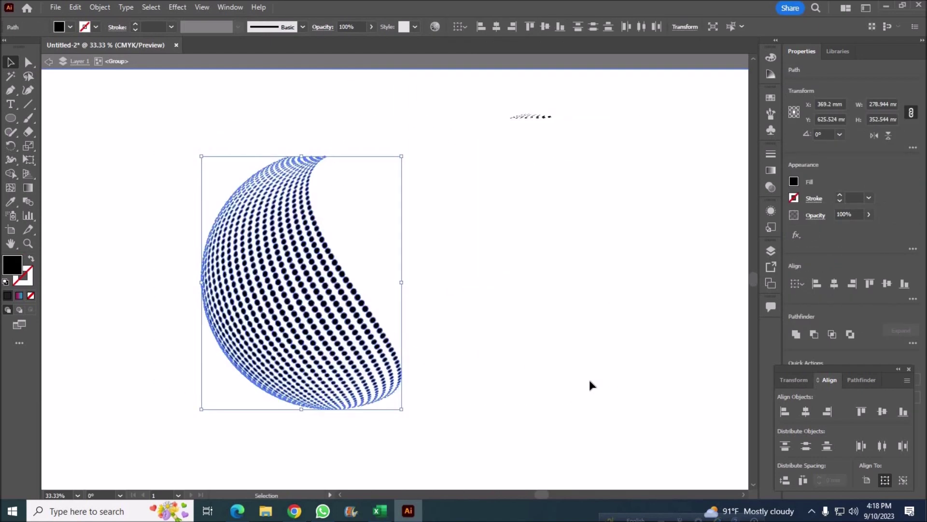
key(ctrl+z)
Return the dotted band to the left and select it, zoomed out to show the page
click(623, 178)
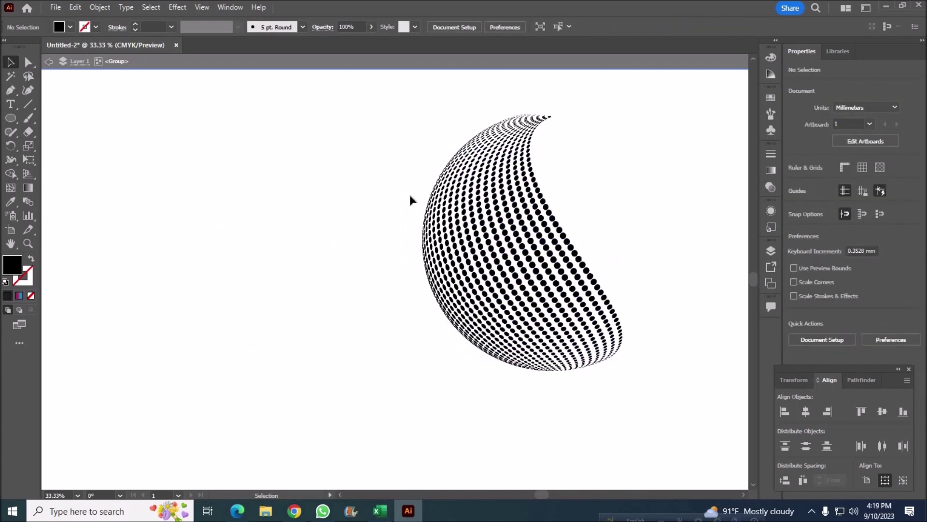
drag(672, 386, 385, 120)
key(ctrl+shift+z)
right_click(338, 331)
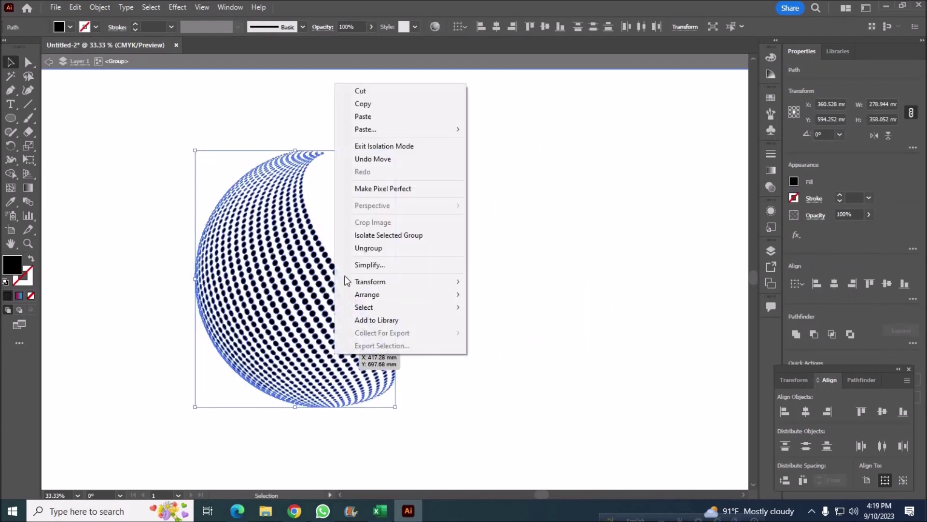
click(401, 428)
click(378, 345)
drag(451, 361, 379, 336)
click(357, 225)
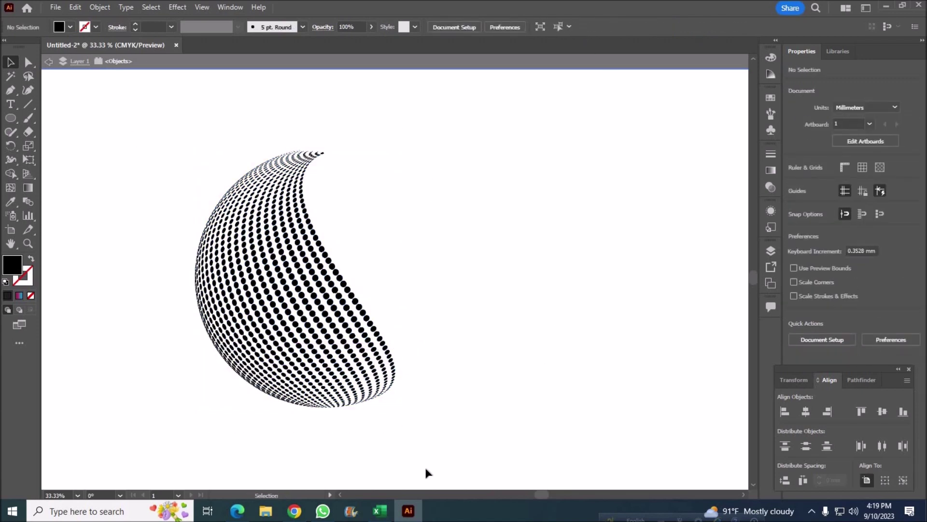
key(ctrl+a)
click(89, 279)
key(ctrl+minus)
key(ctrl+a)
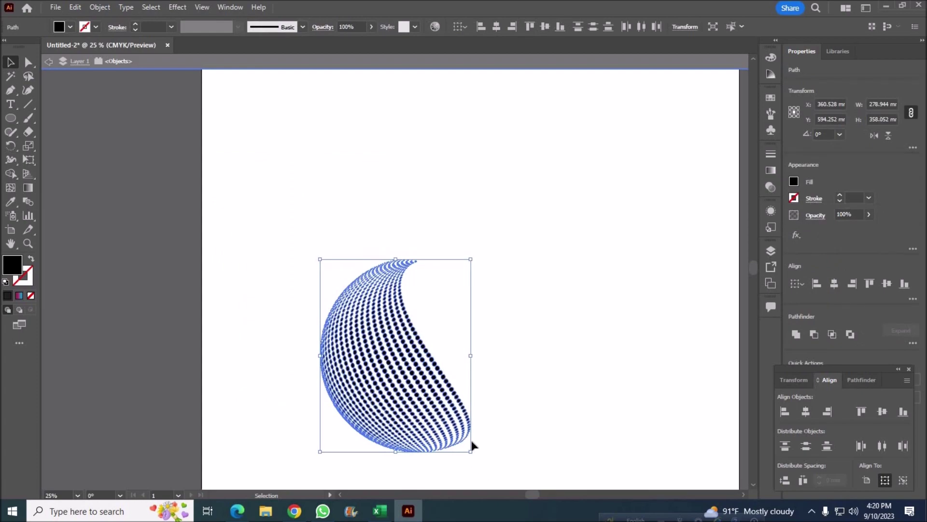
Nudge the left crescent upward and delete the extra right-hand copy
drag(441, 393, 658, 362)
scroll(601, 441, down, 1)
click(673, 469)
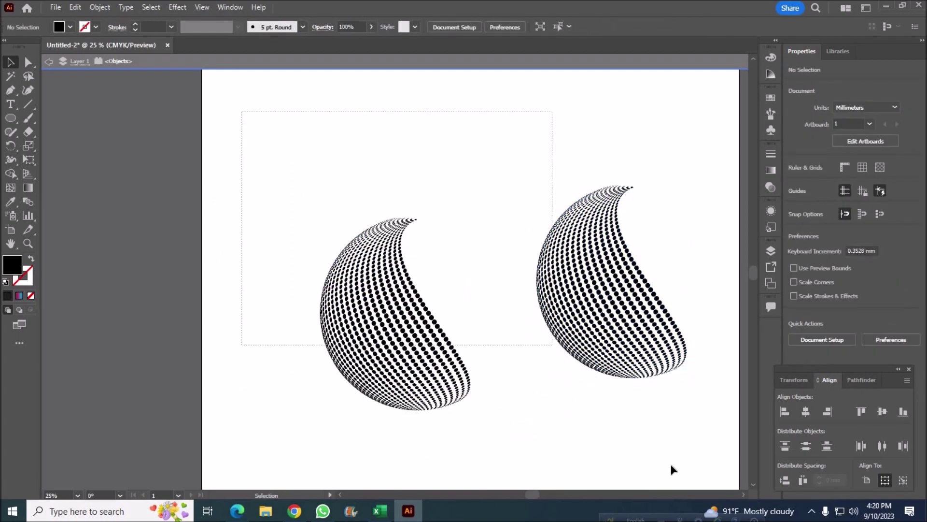
drag(472, 441, 306, 201)
drag(338, 296, 339, 282)
key(ctrl+a)
drag(719, 401, 524, 139)
key(Delete)
Alt-drag a duplicate crescent to the right and move both crescents together
click(365, 279)
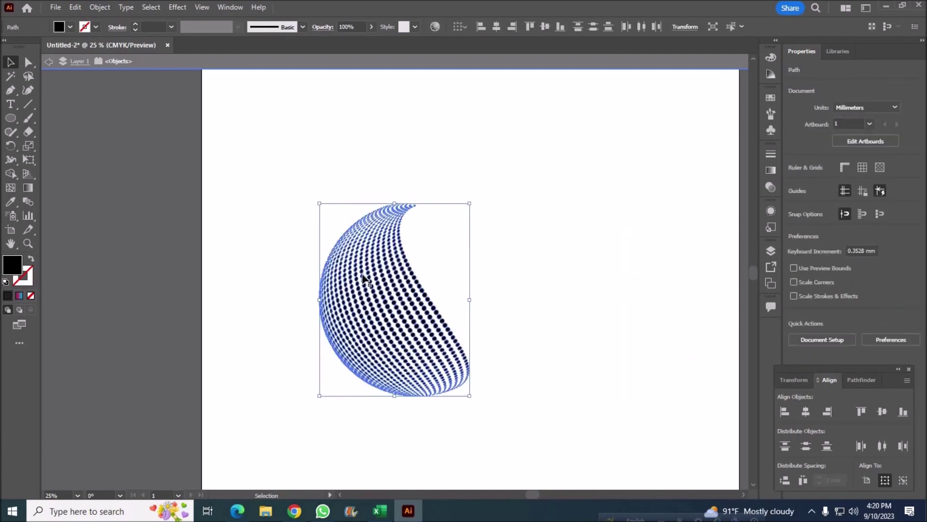
drag(365, 279, 591, 259)
key(ctrl+a)
click(259, 410)
key(ctrl+a)
mouse_move(615, 366)
mouse_down()
mouse_move(671, 418)
mouse_move(674, 393)
mouse_up()
click(674, 393)
click(317, 379)
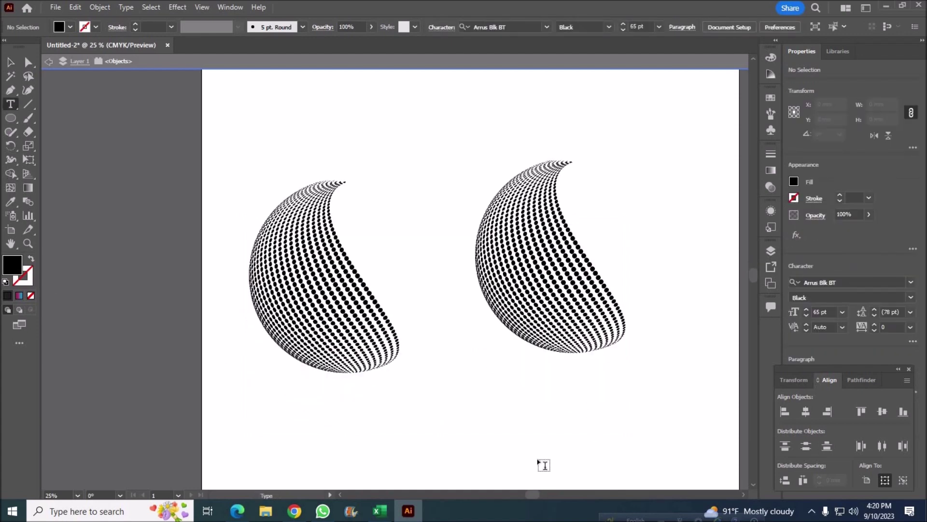
Type the 'NAME of COMPANY' label and position it under the left crescent
text(NAME of COMPANY)
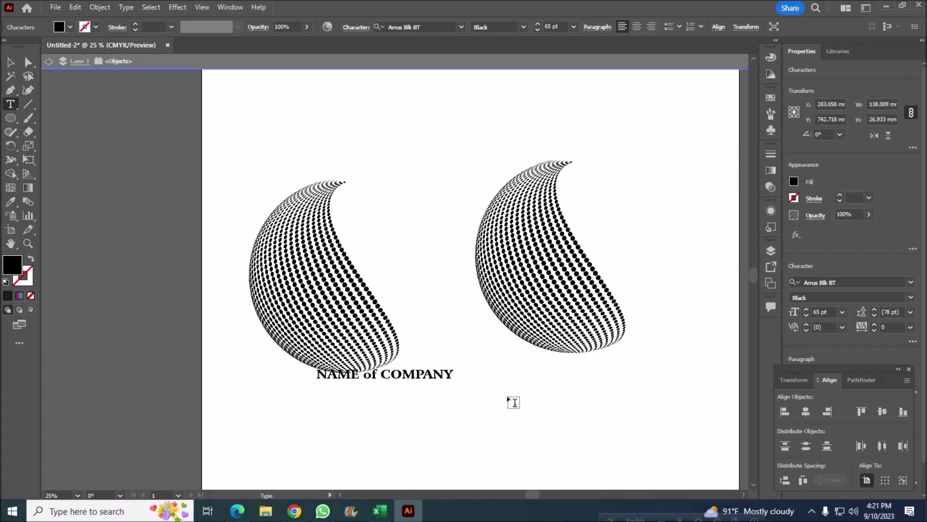
key(Return)
key(Escape)
drag(368, 386, 383, 396)
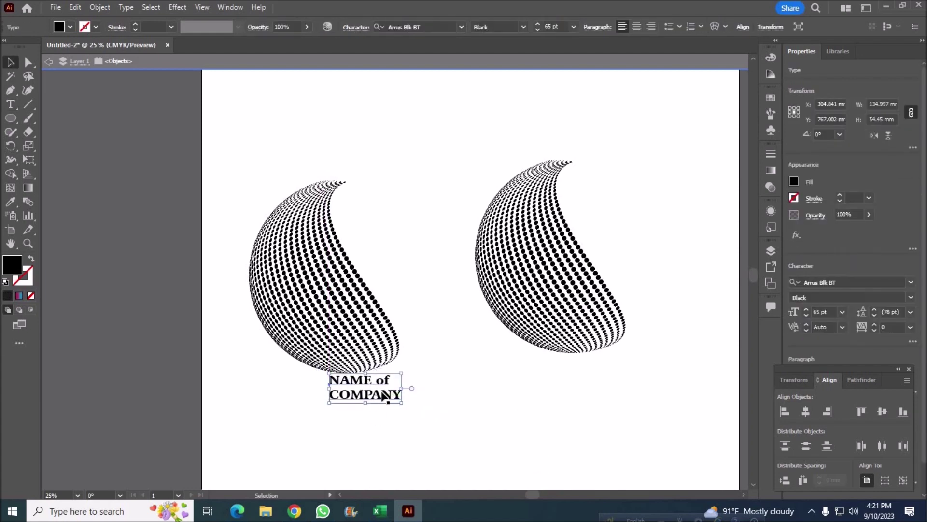
Alt-drag a copy of the label beneath the right crescent, then select that crescent
click(771, 170)
click(631, 170)
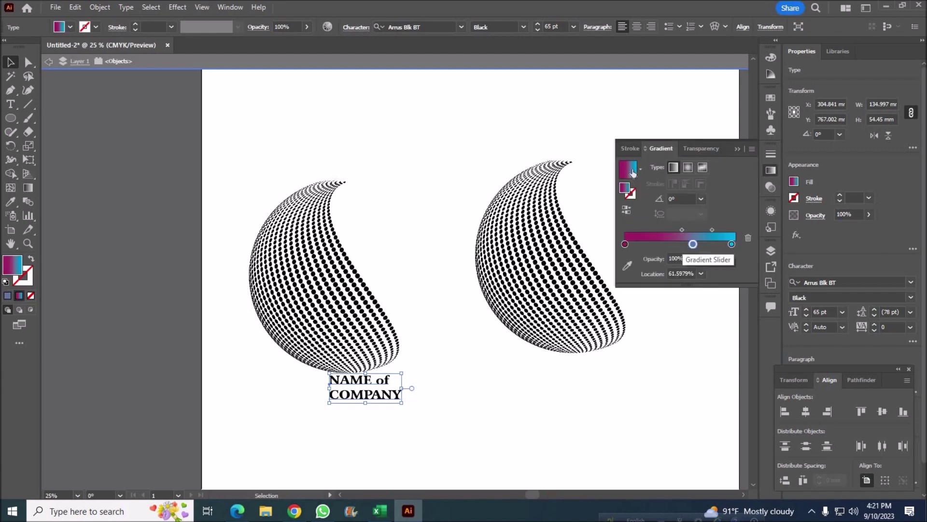
click(596, 418)
drag(373, 391, 593, 382)
click(594, 434)
scroll(587, 459, right, 2)
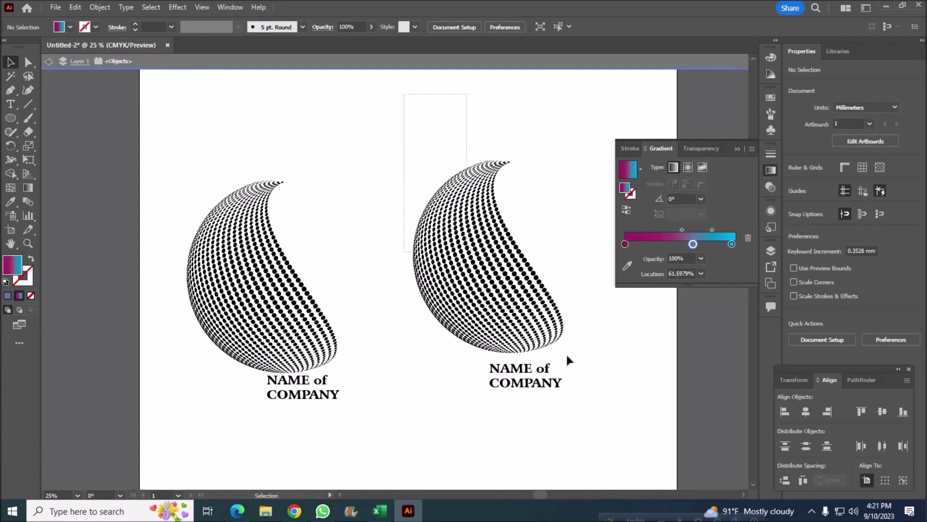
click(557, 338)
click(640, 169)
Apply the white-to-black gradient preset and recolour its stops cyan and blue
click(553, 196)
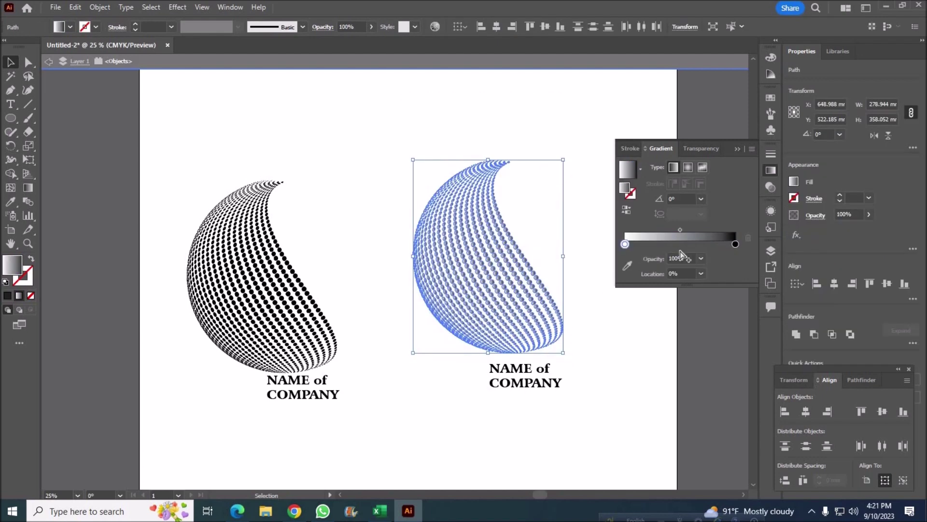
double_click(625, 244)
click(648, 284)
double_click(735, 243)
click(651, 280)
click(444, 174)
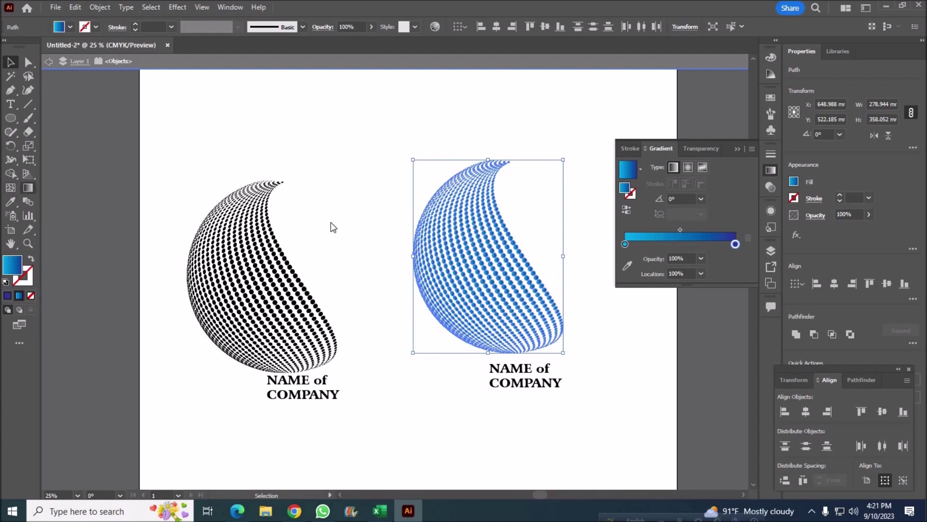
Angle the gradient diagonally across the right shape and shift its midpoint toward blue
click(28, 191)
drag(390, 129, 619, 415)
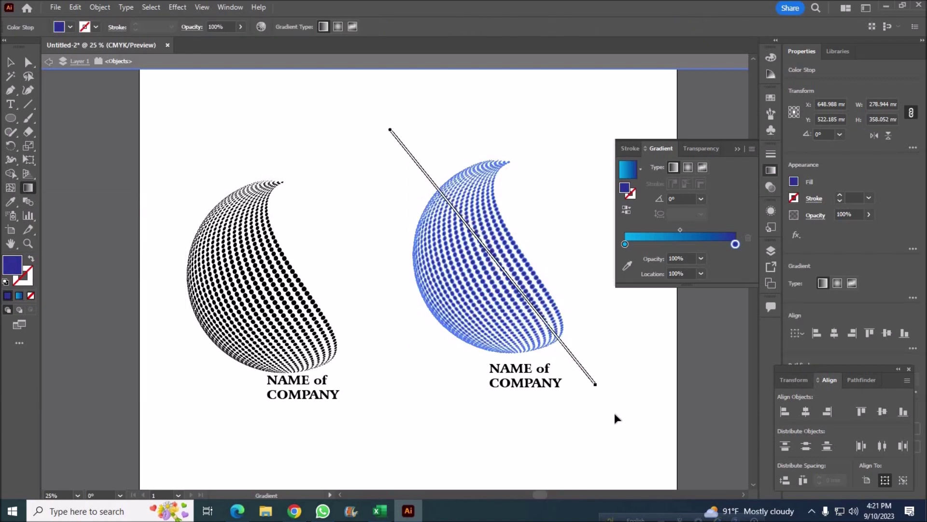
click(10, 65)
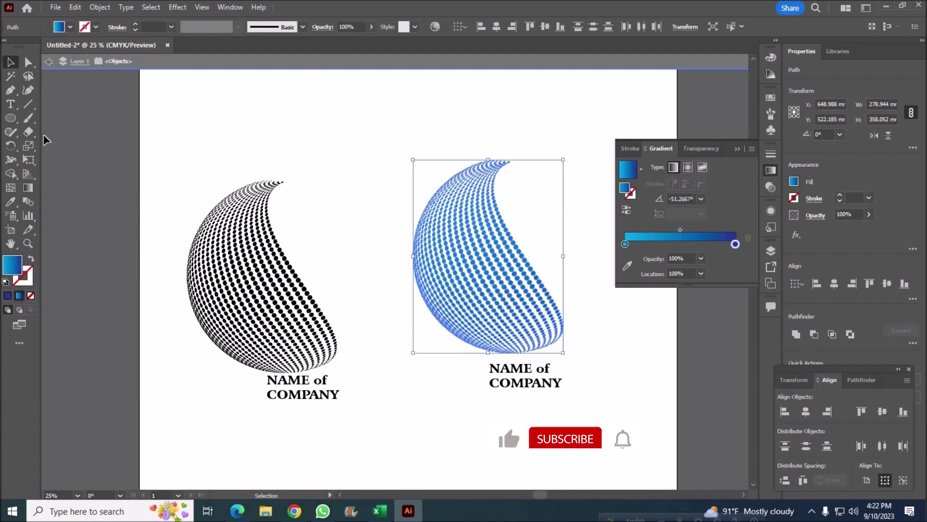
click(300, 155)
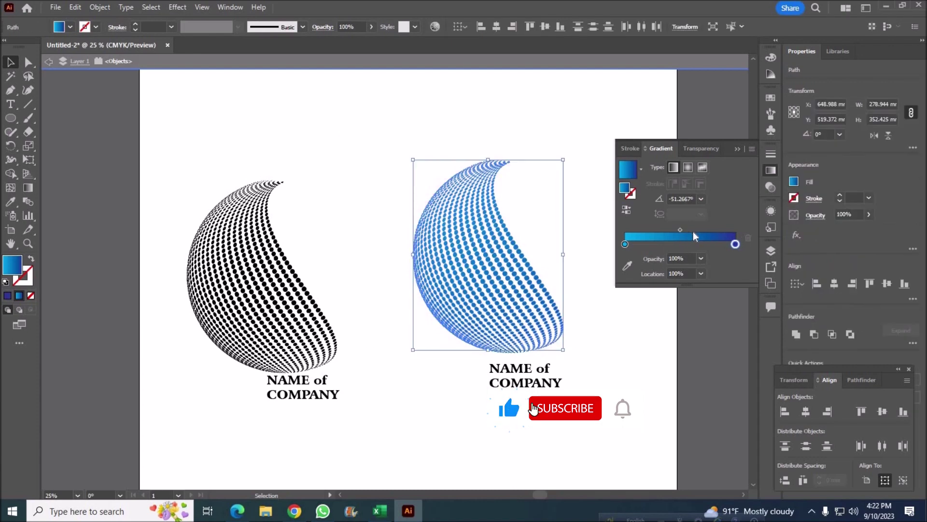
drag(680, 229, 697, 230)
click(332, 146)
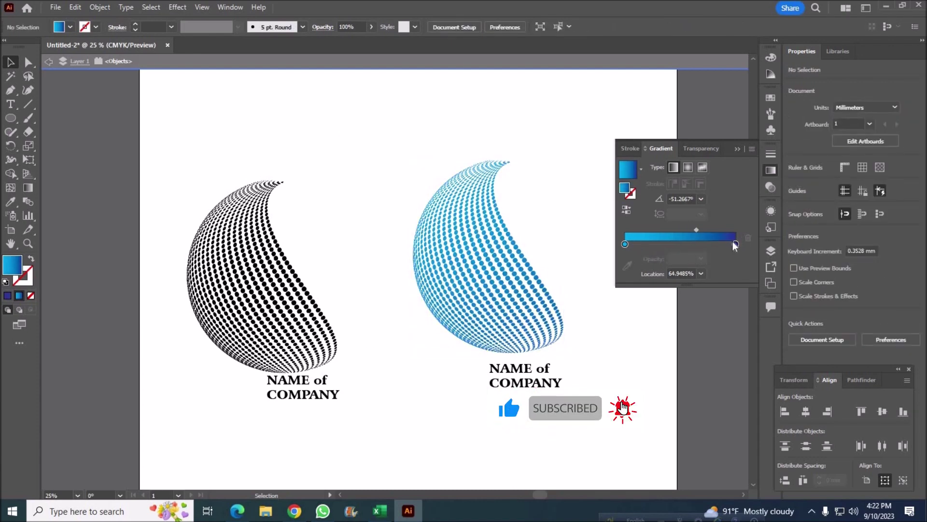
Make the right stop crimson at about 70%, then nudge the left logo up and right
click(560, 339)
click(732, 240)
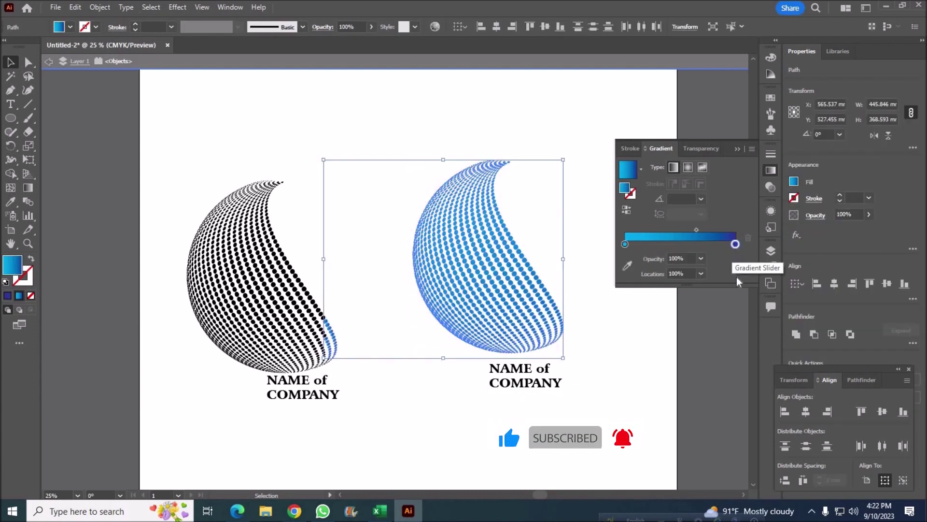
double_click(735, 244)
click(667, 280)
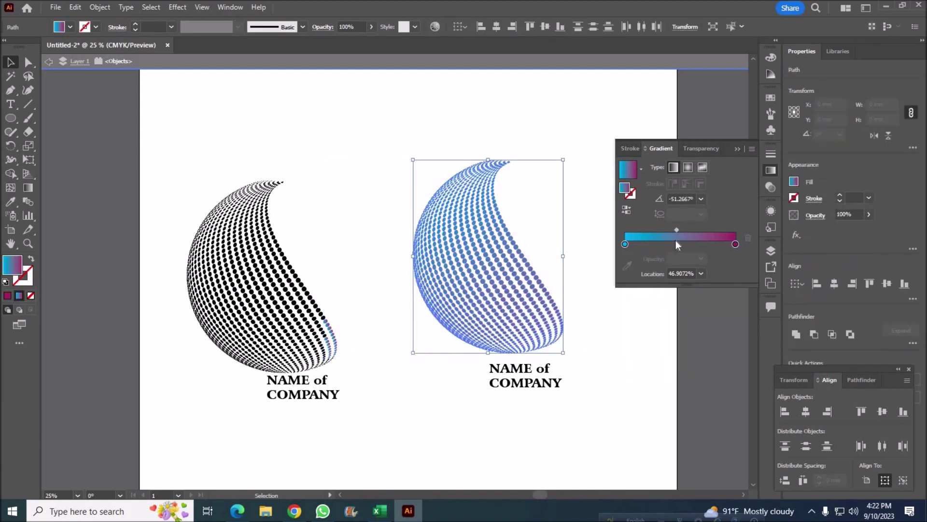
drag(735, 244, 703, 244)
click(622, 352)
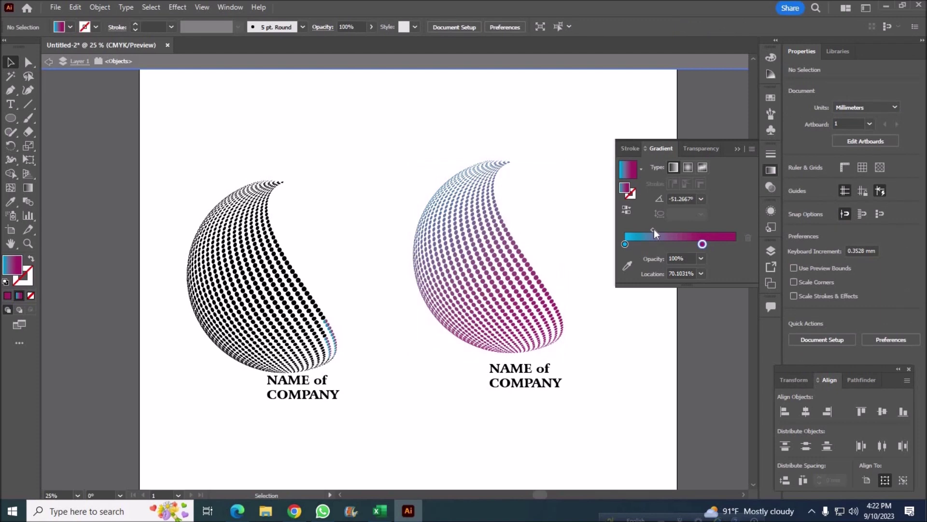
drag(595, 352, 411, 249)
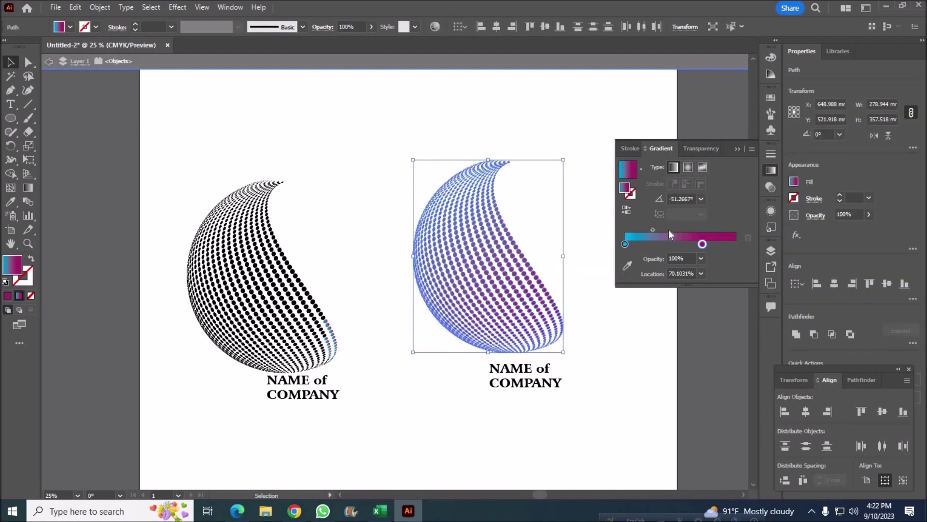
click(668, 230)
click(636, 347)
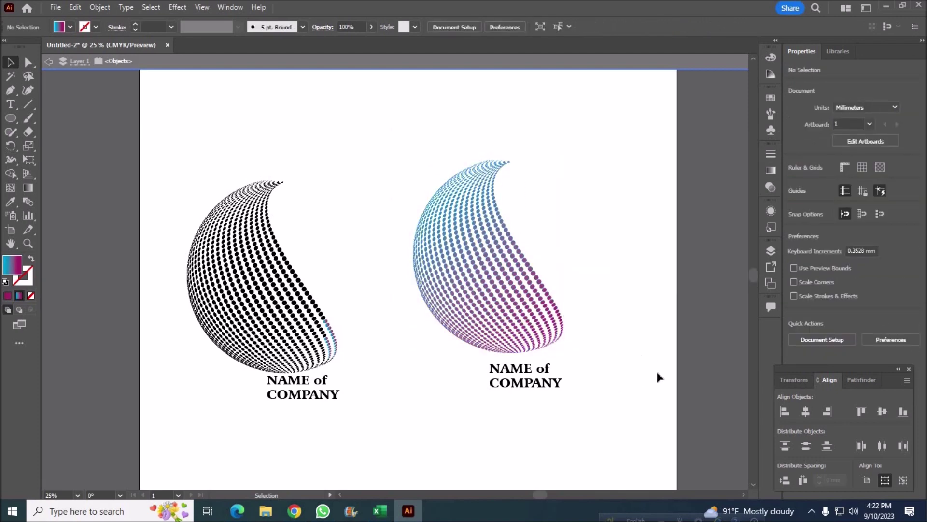
drag(394, 424, 145, 156)
drag(227, 271, 242, 261)
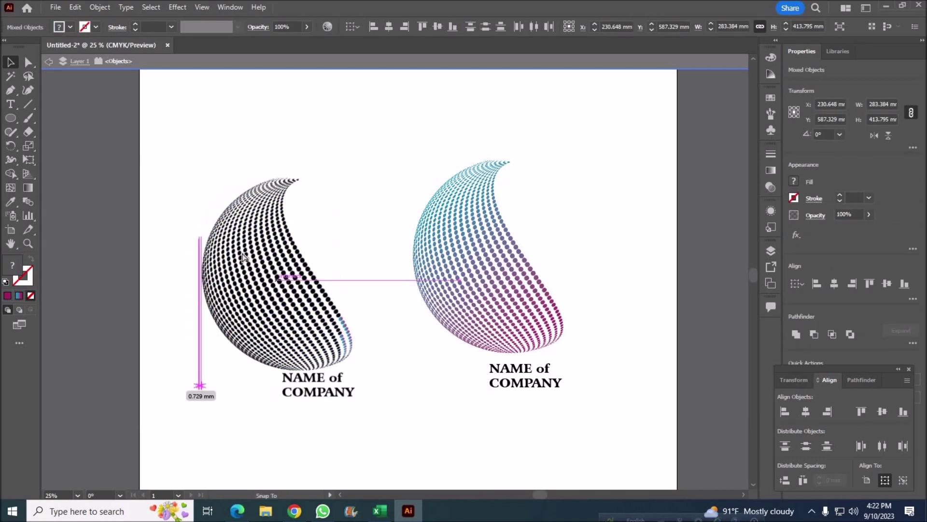
Zoom in and group all parts of the right gradient logo
click(420, 410)
key(ctrl+equal)
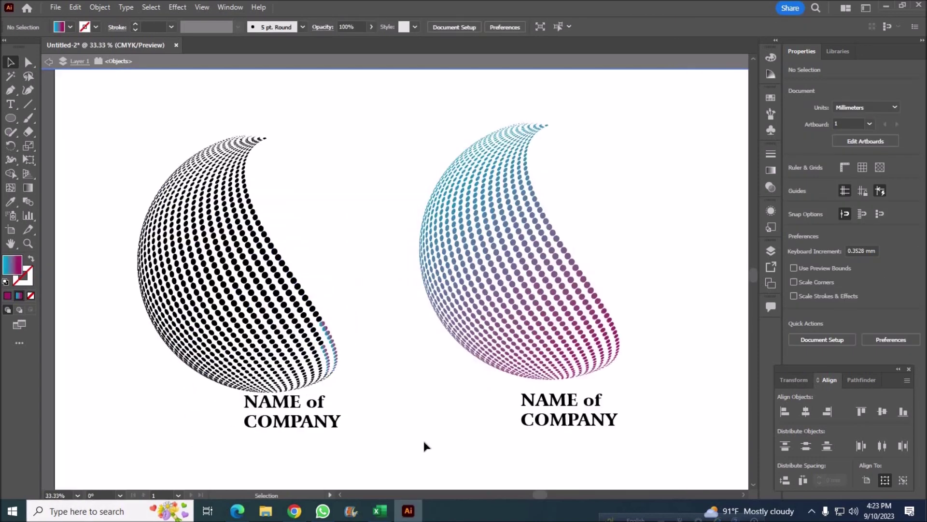
click(466, 149)
drag(640, 377, 495, 333)
scroll(494, 332, up, 3)
right_click(508, 69)
click(533, 209)
Add a Stylize drop shadow, trying cccccc and then 555555 as its colour
click(177, 7)
click(355, 140)
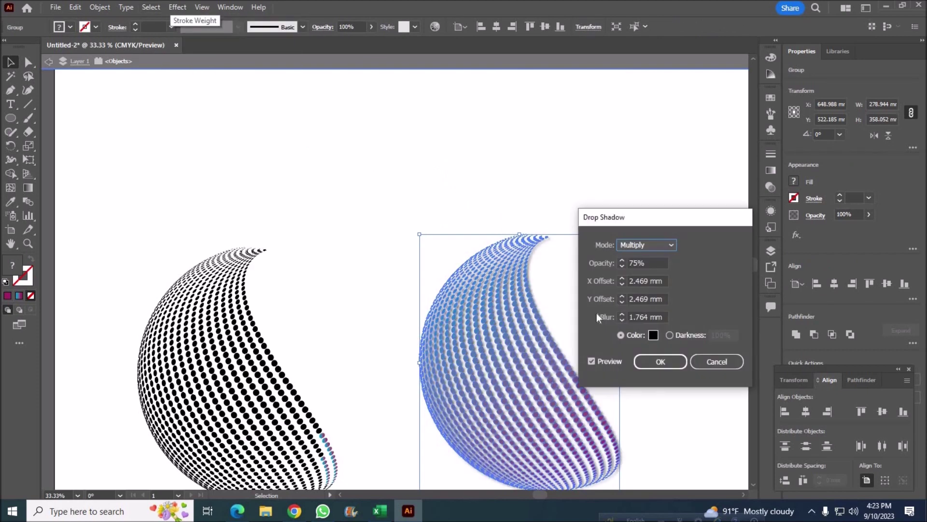
click(653, 335)
text(cccccc)
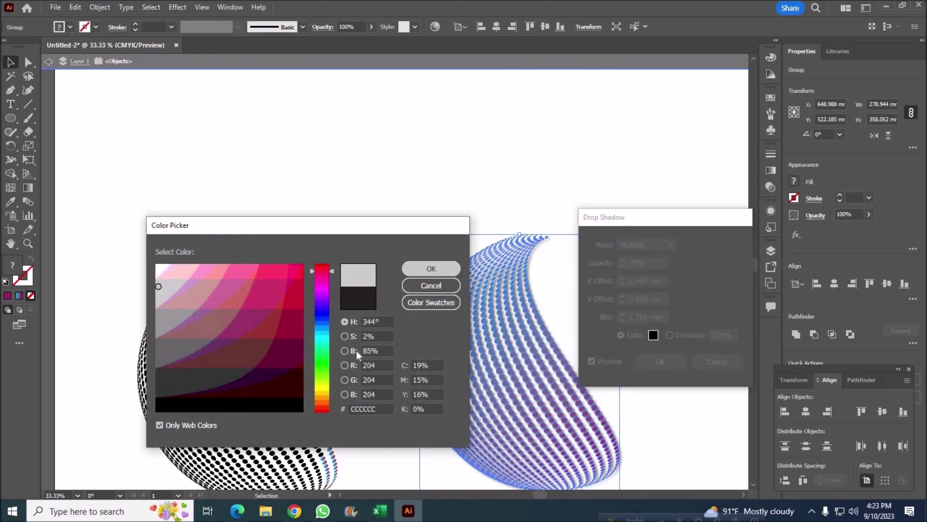
key(Return)
click(654, 335)
text(555555)
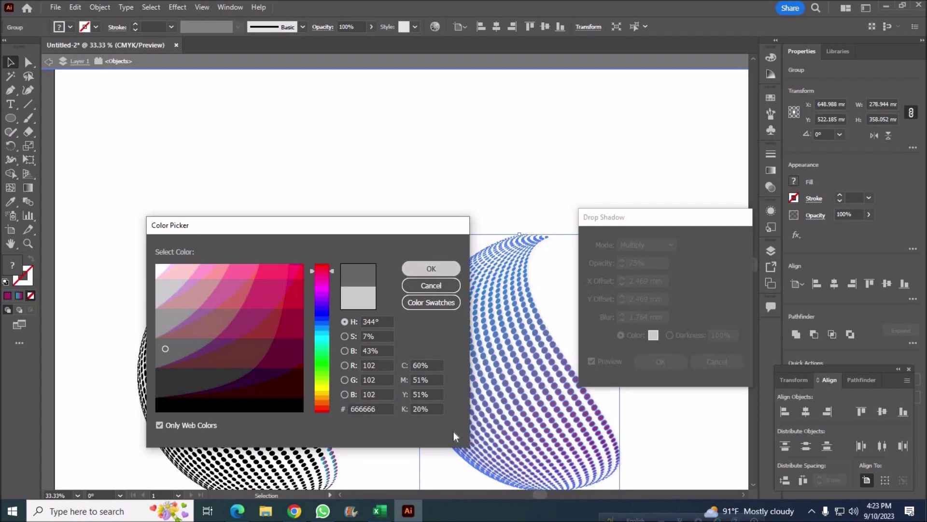
key(Return)
Try a light cyan shadow colour and lower the shadow opacity
click(654, 335)
click(322, 332)
click(272, 273)
click(432, 269)
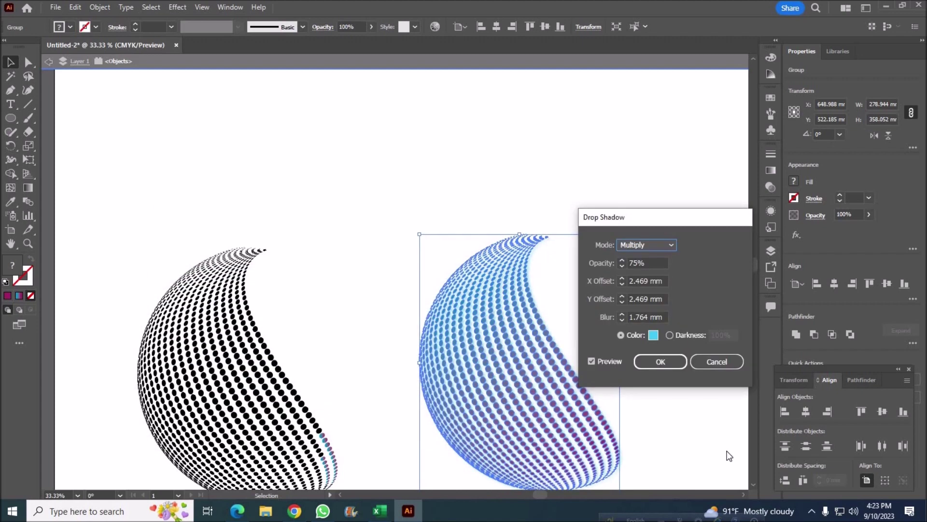
key(Tab)
click(622, 266)
Set the shadow colour to dark teal 003333 and apply the drop shadow
click(653, 335)
drag(275, 381, 270, 379)
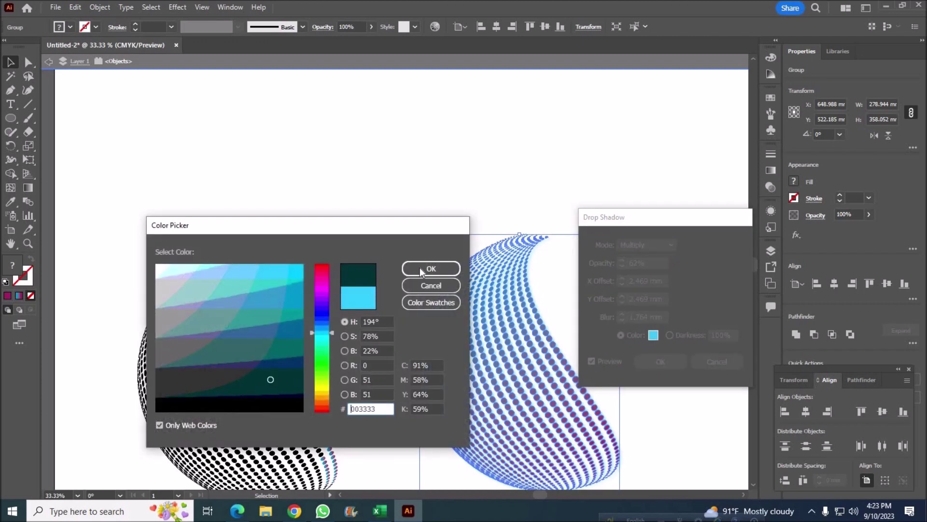
click(419, 268)
click(660, 362)
click(108, 468)
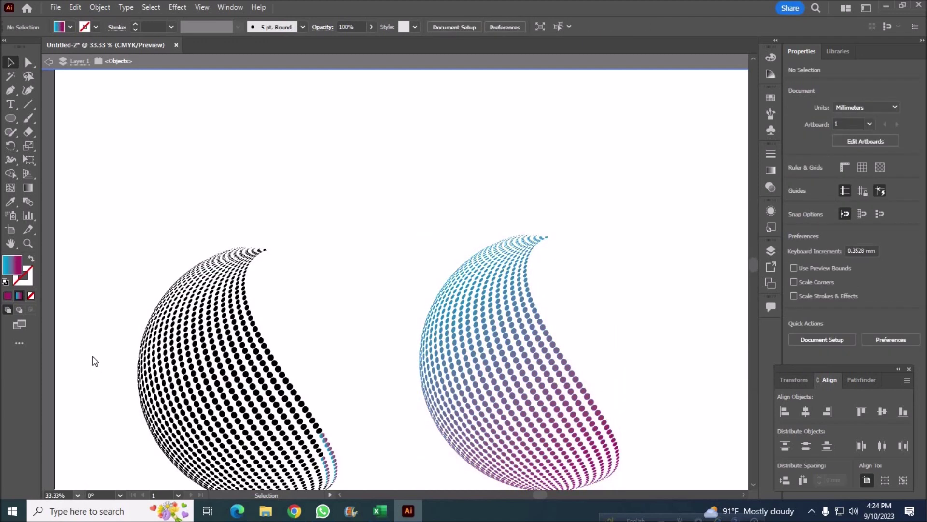
scroll(440, 405, up, 2)
drag(540, 488, 360, 453)
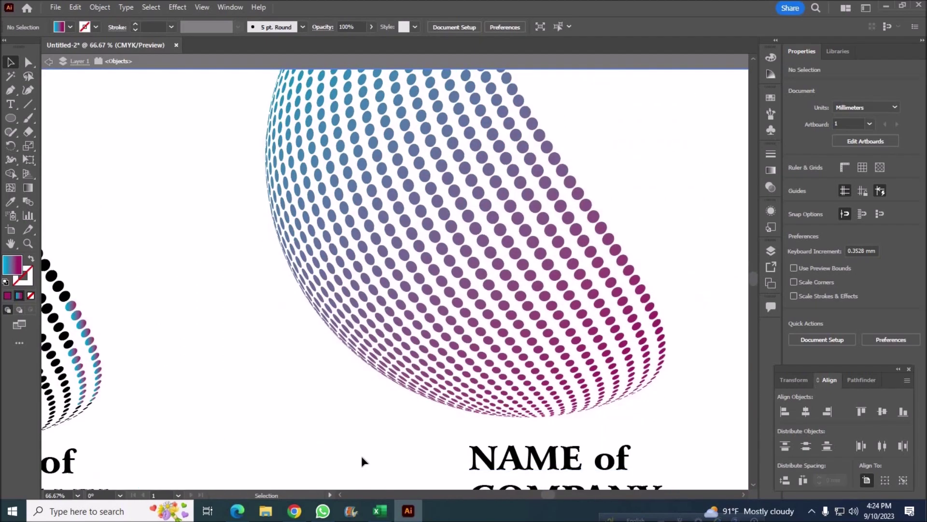